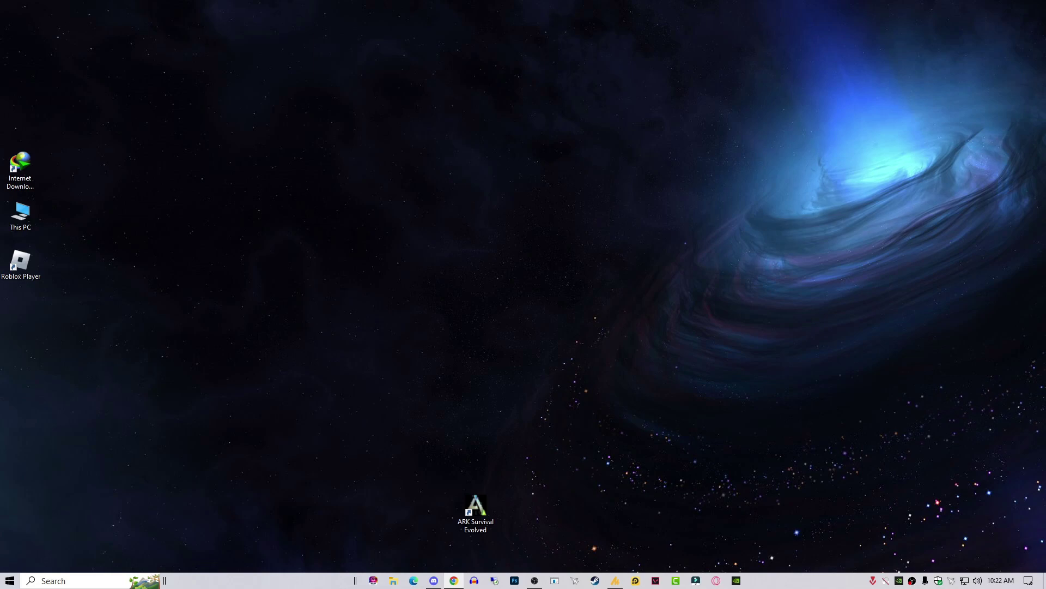
- Check CPU usage in Task Manager's performance graphs, then close Task Manager
right_click(822, 581)
left_click(851, 527)
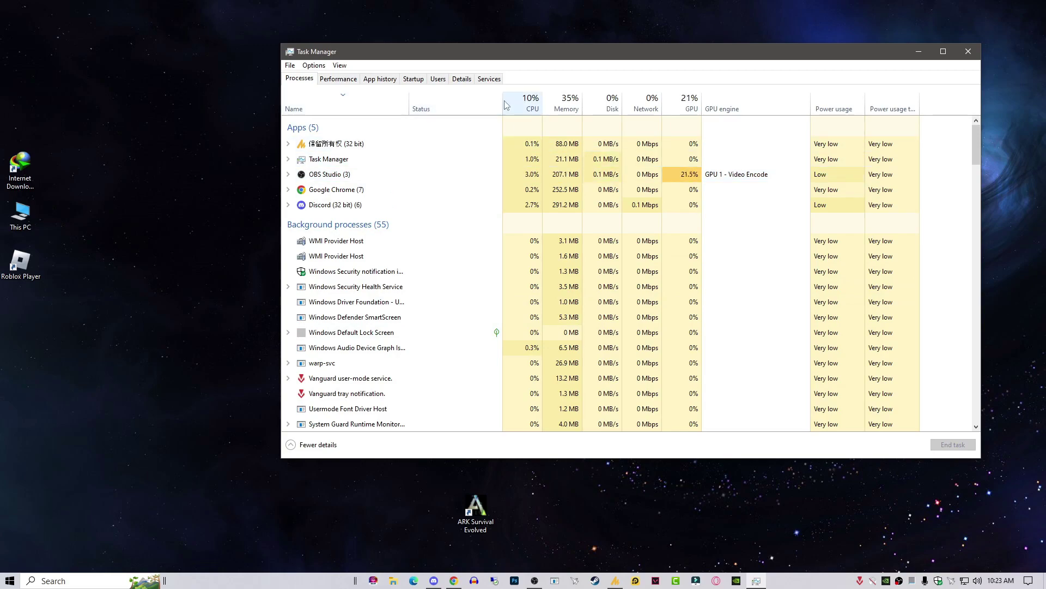
left_click(338, 78)
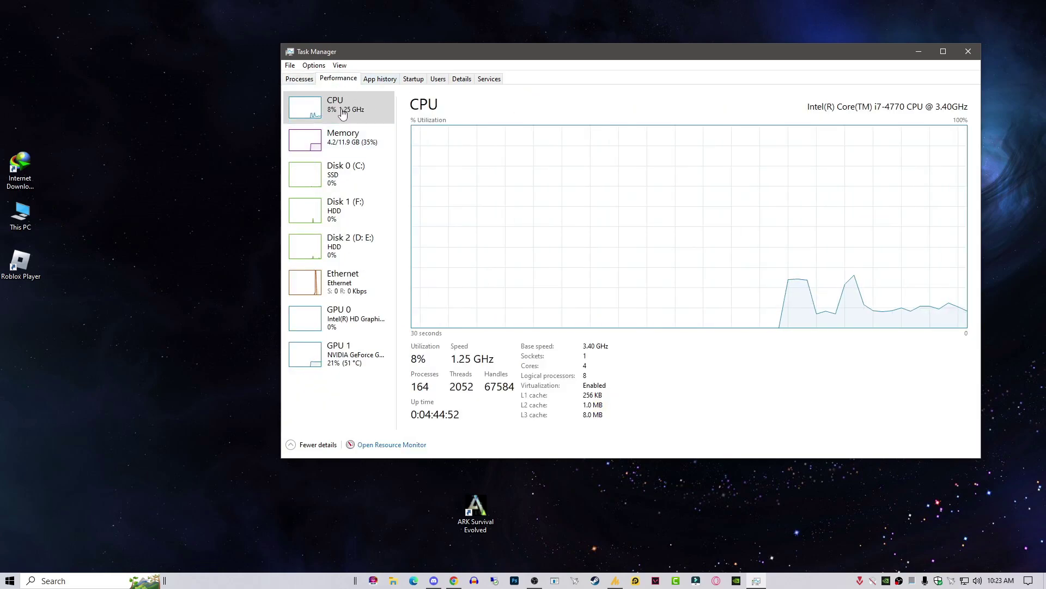
left_click(351, 108)
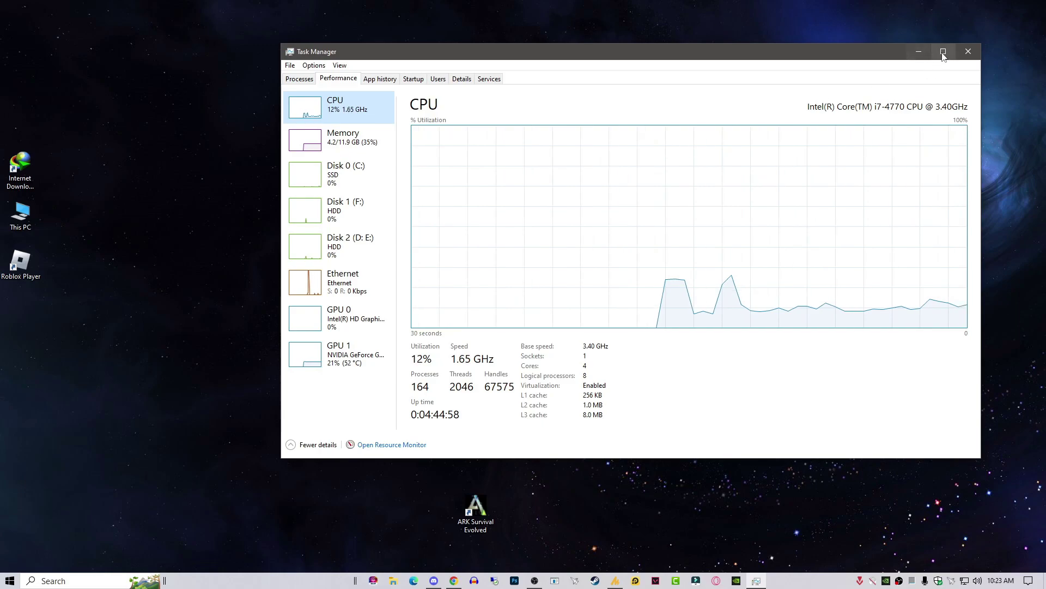
left_click(968, 52)
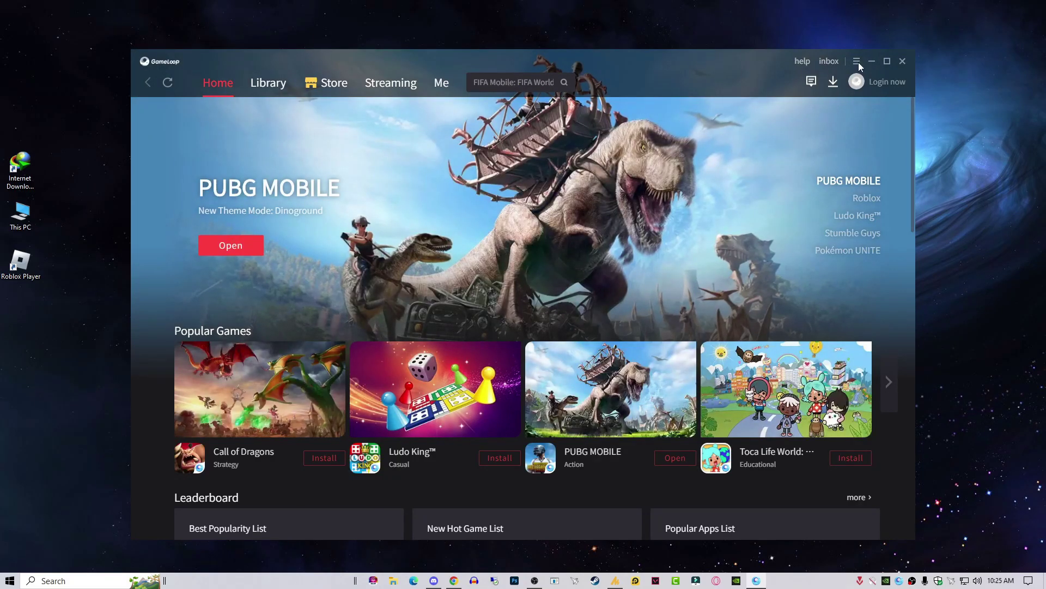
- Open GameLoop's Settings dialog from the top-right main menu
left_click(858, 61)
left_click(843, 120)
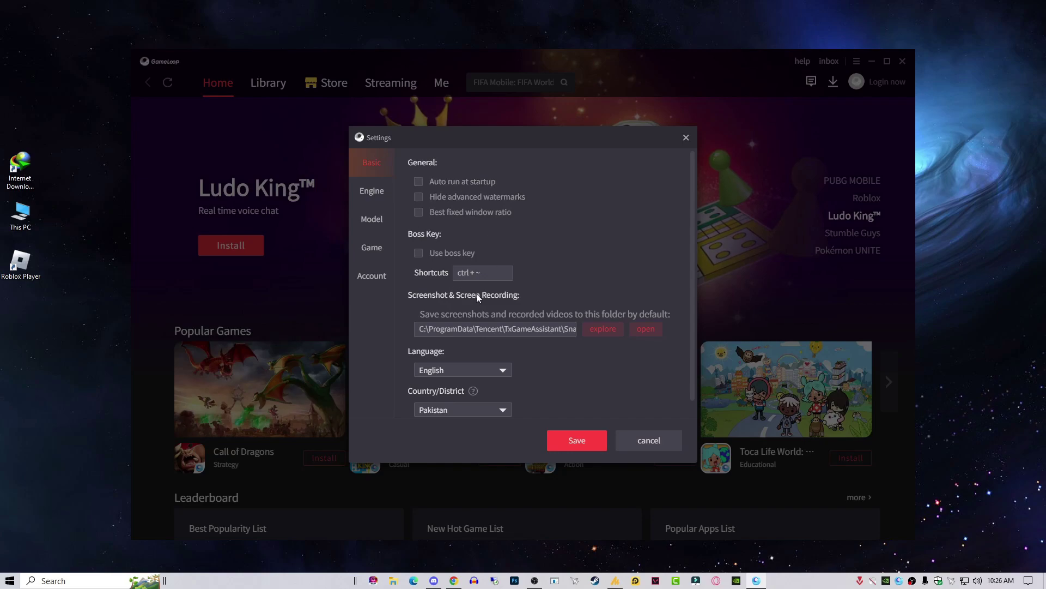
- On the Engine tab, set Screen rendering mode to OpenGL+
left_click(367, 196)
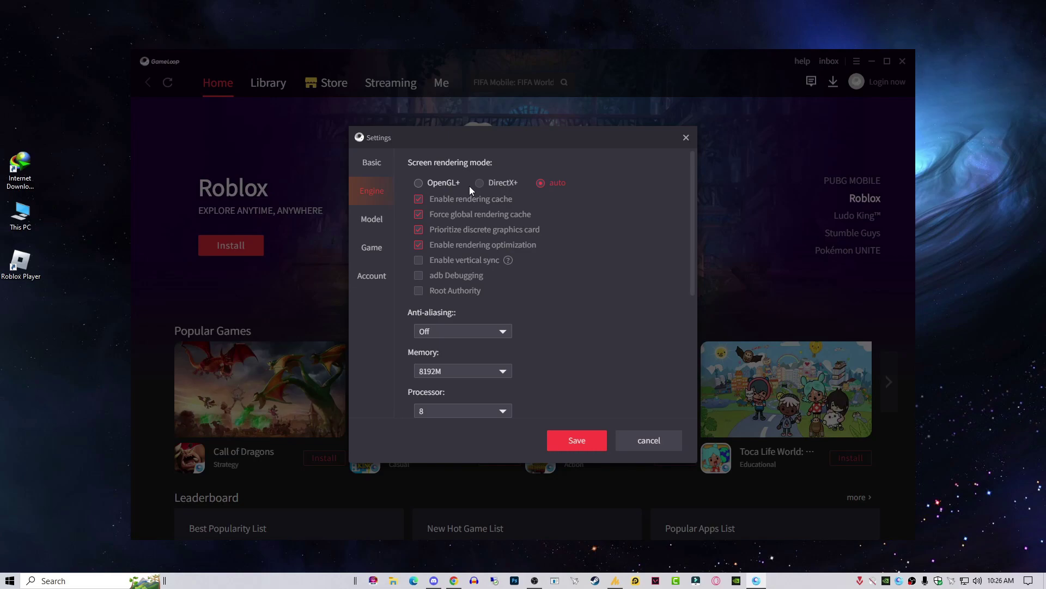
left_click(438, 179)
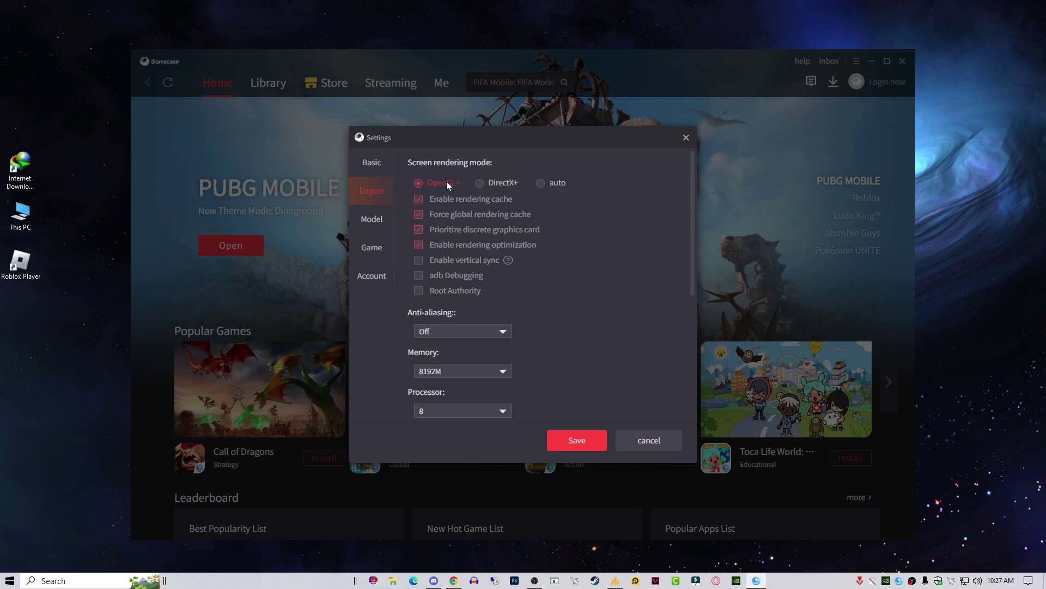
- Review the phone model list on the Model tab, keeping Samsung Galaxy S20 Ultra
left_click(374, 220)
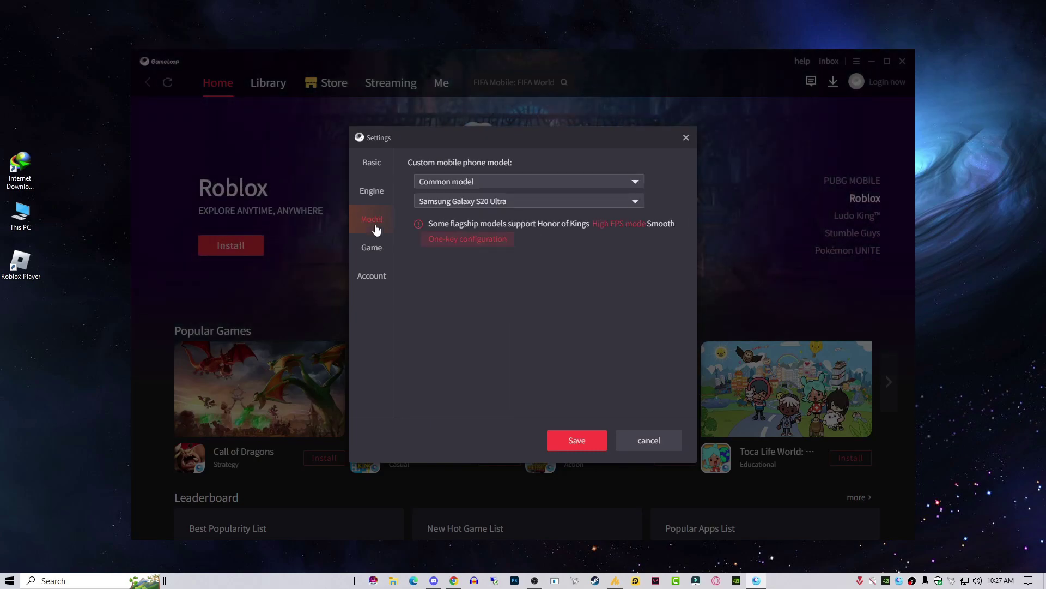
left_click(486, 202)
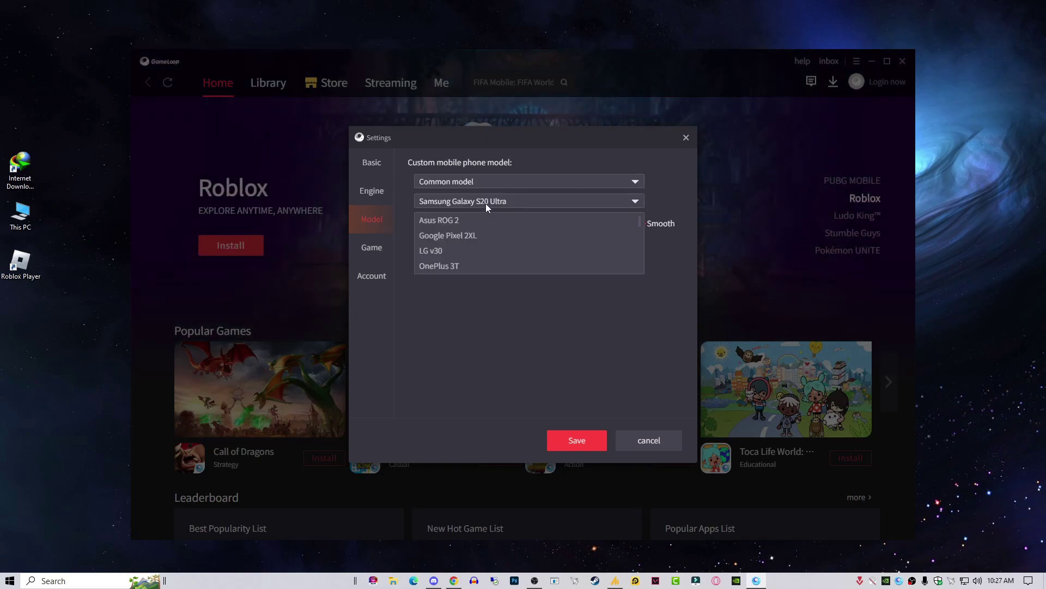
left_click(520, 201)
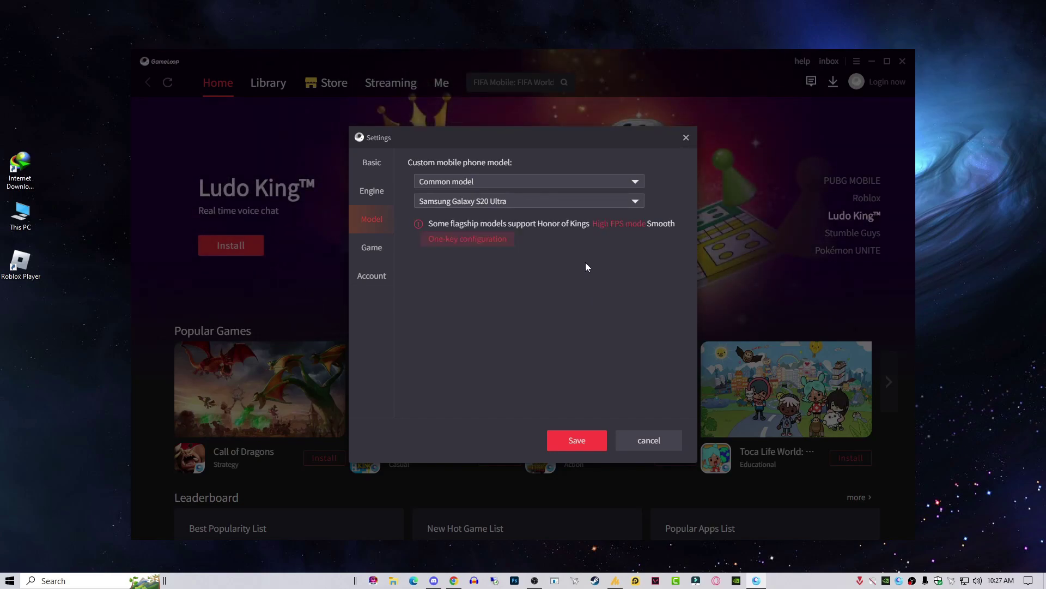
left_click(516, 200)
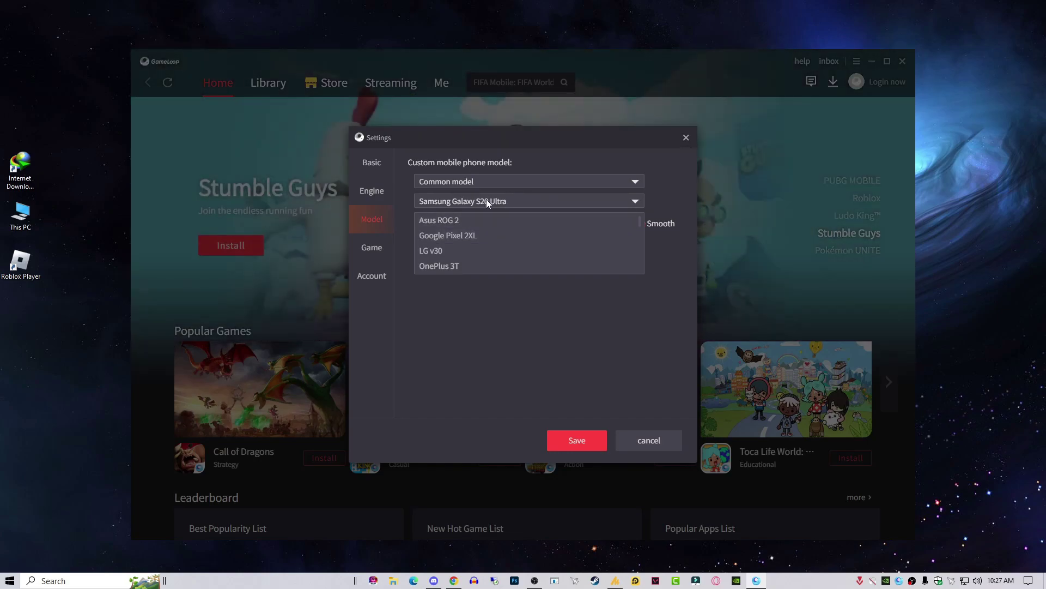
left_click(487, 202)
- View the PUBG MOBILE game options, then return to the Engine tab
left_click(376, 250)
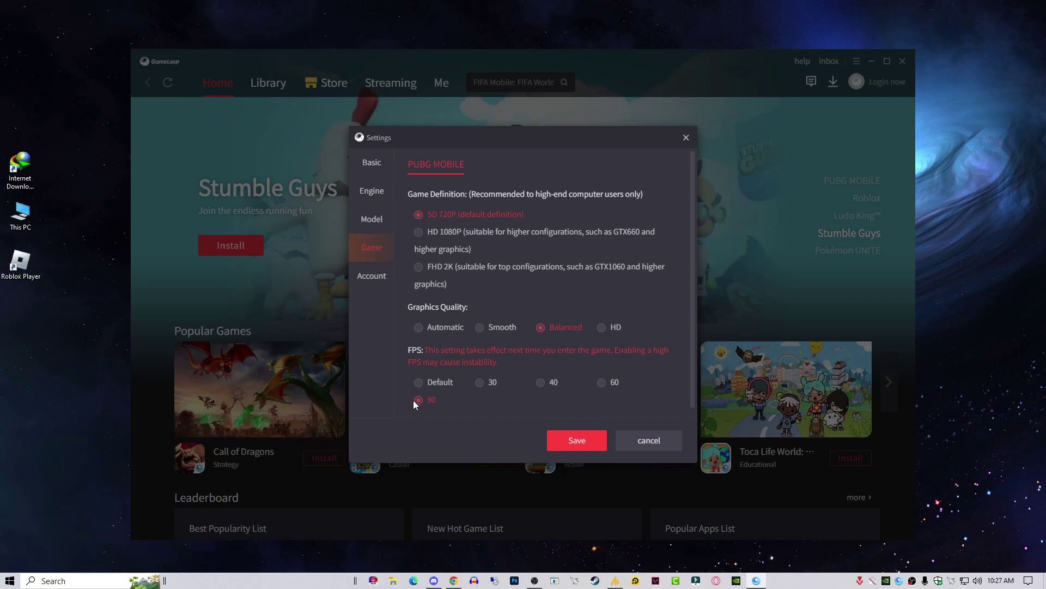
left_click(374, 219)
left_click(371, 205)
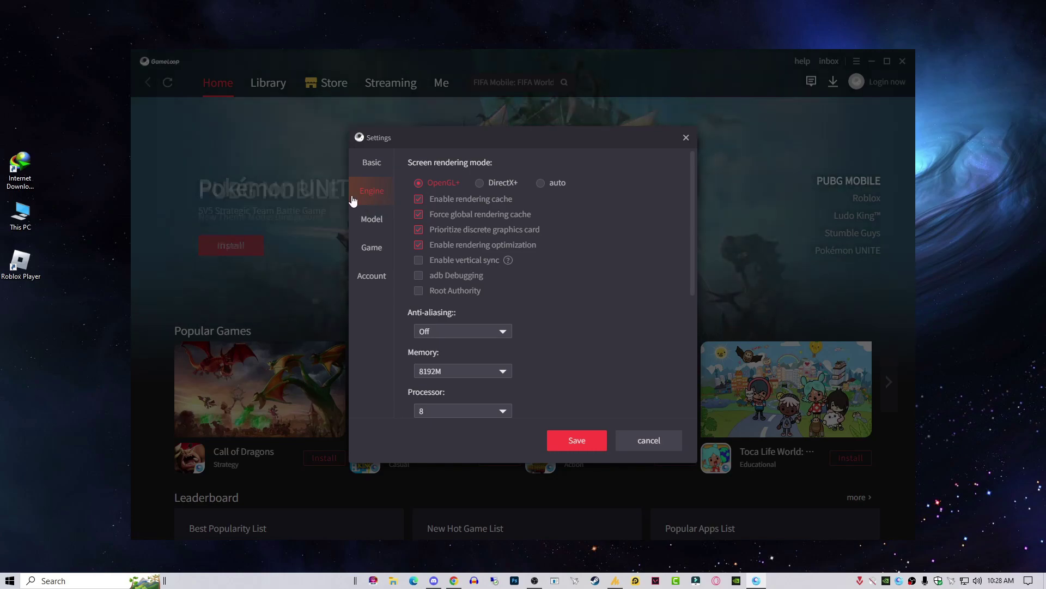
scroll(572, 354, "down", 3)
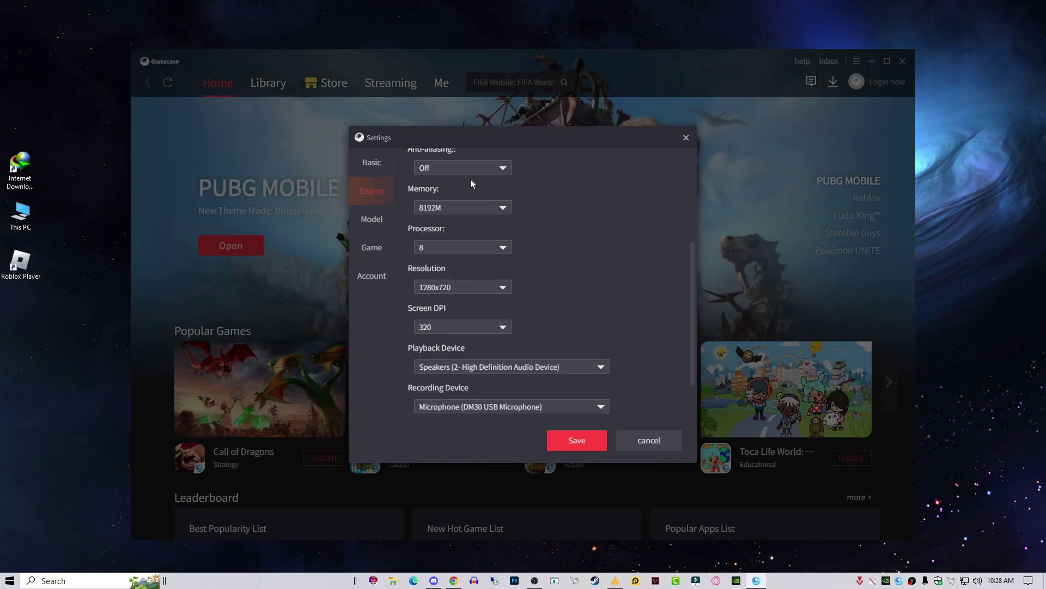
scroll(507, 251, "up", 1)
left_click(457, 222)
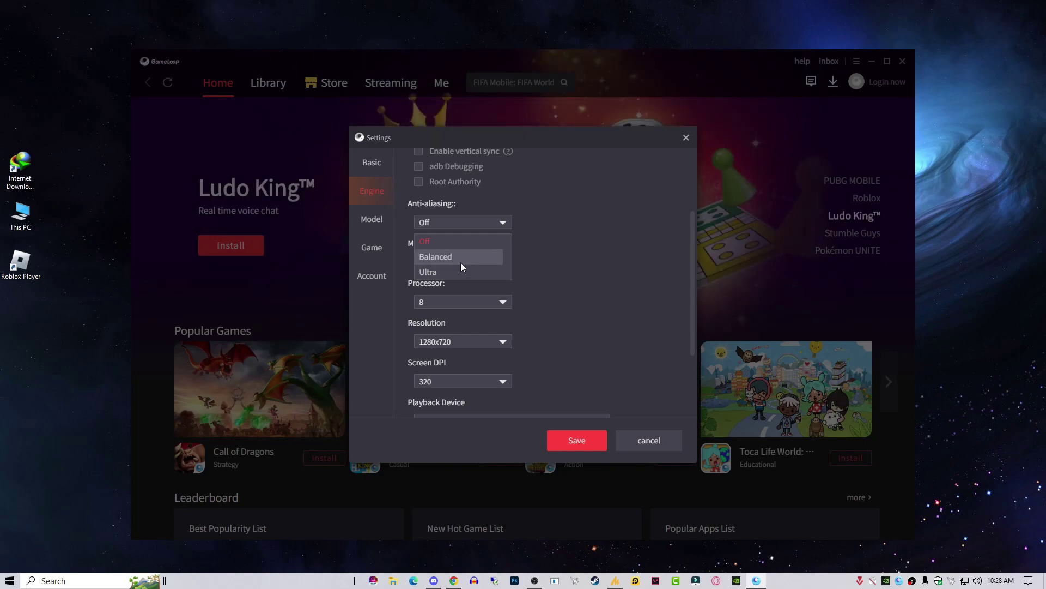
left_click(588, 303)
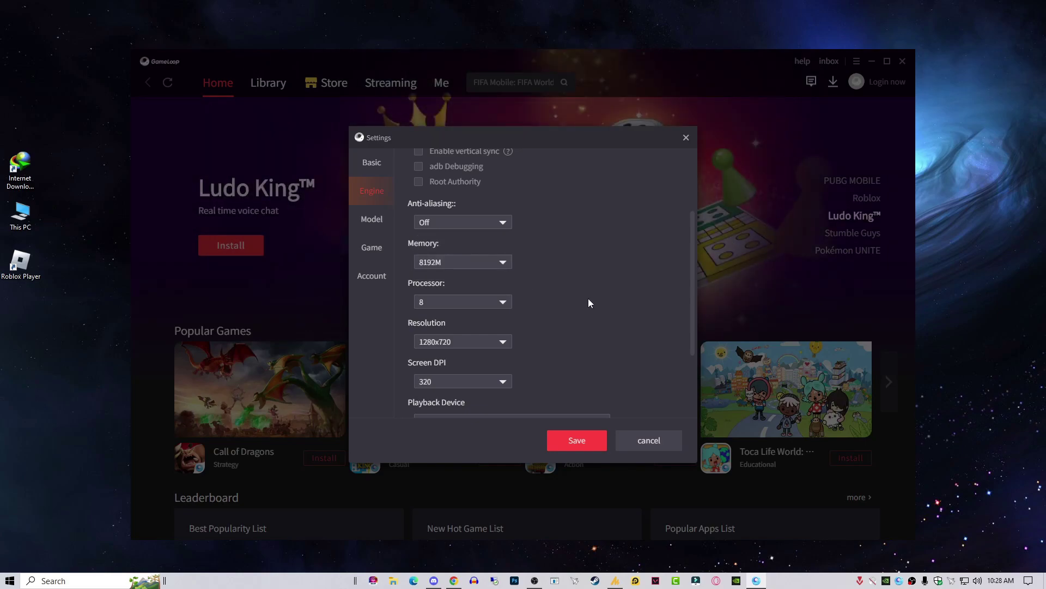
left_click(463, 225)
left_click(614, 262)
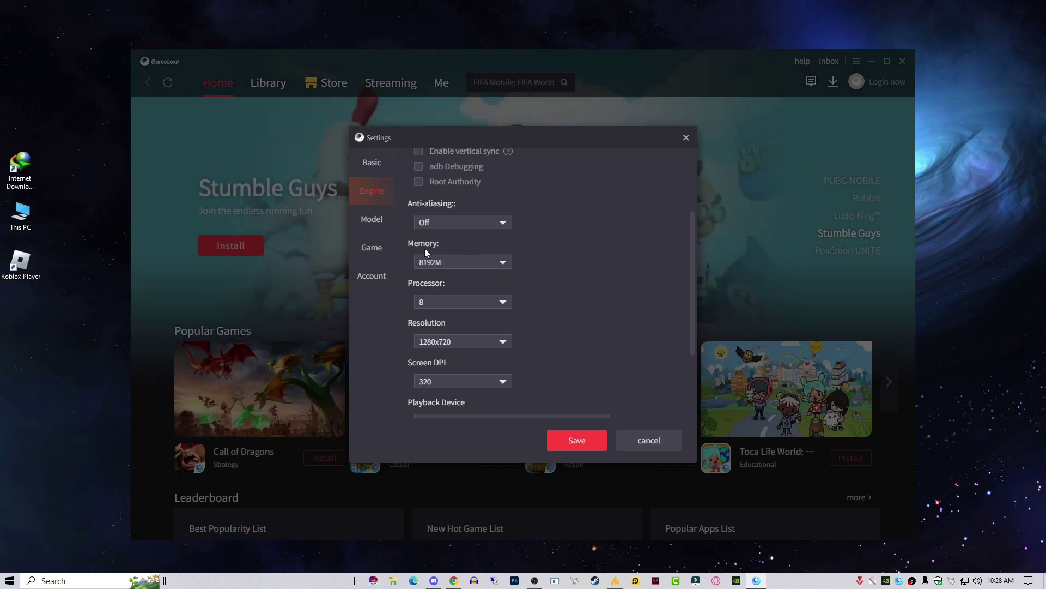
left_click(468, 261)
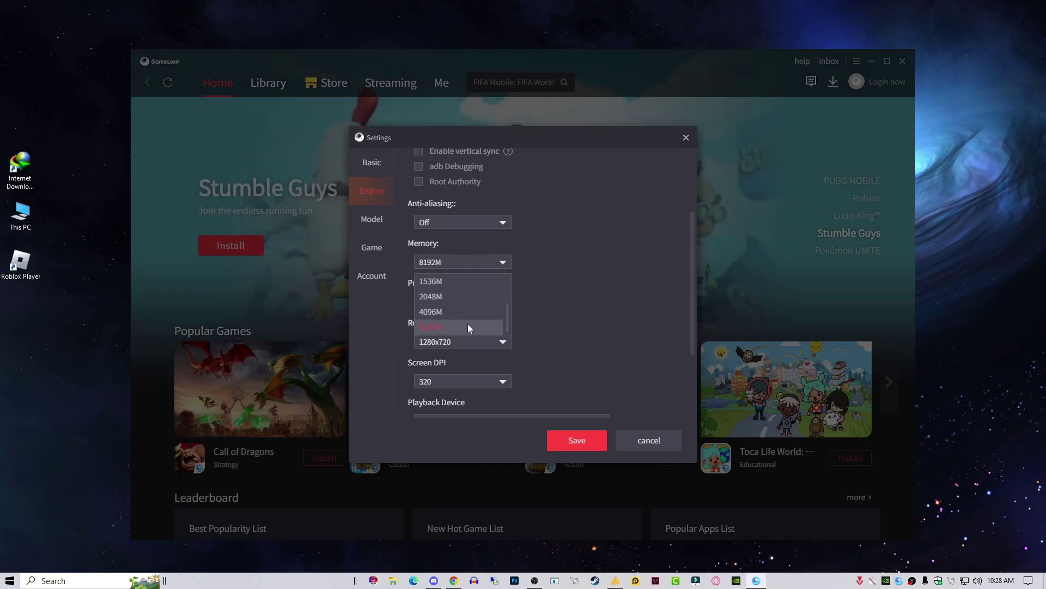
left_click(565, 325)
left_click(462, 303)
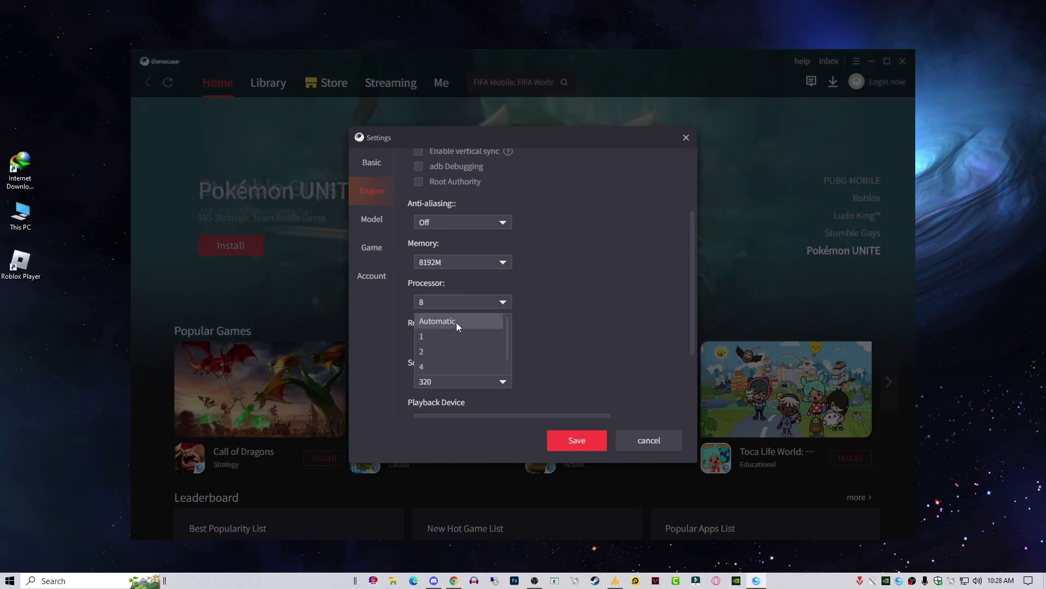
left_click(551, 353)
left_click(466, 300)
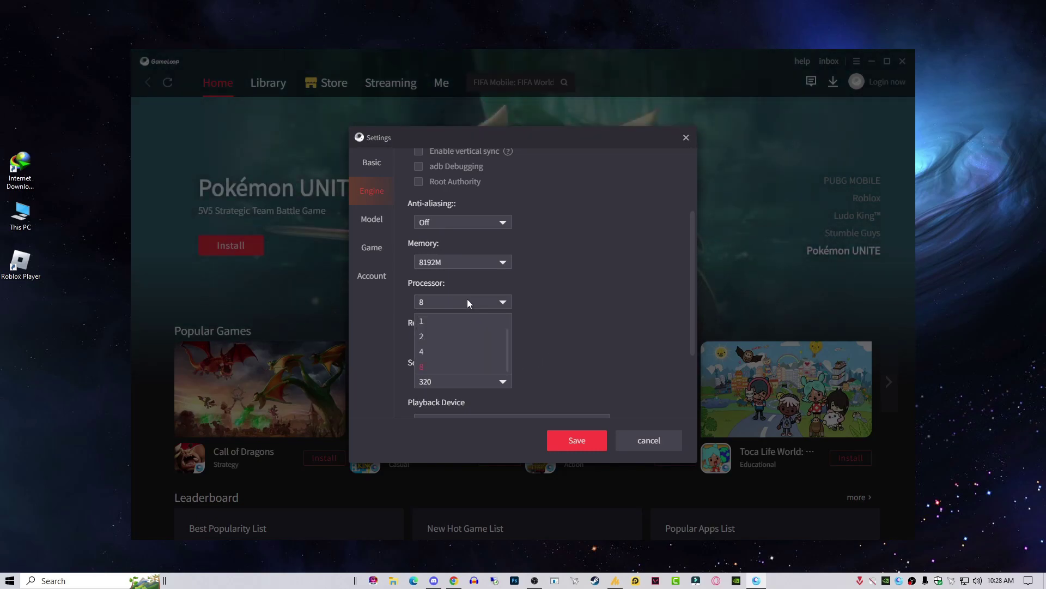
left_click(571, 324)
left_click(501, 303)
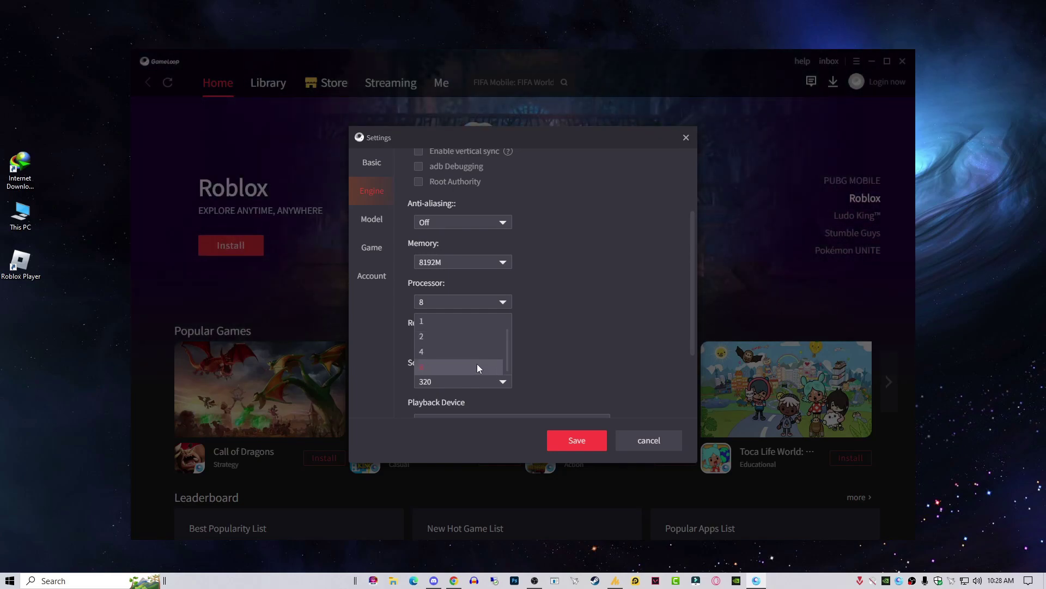
- Keep 8 processors and the 1280x720 resolution in the Engine settings
left_click(476, 367)
left_click(445, 340)
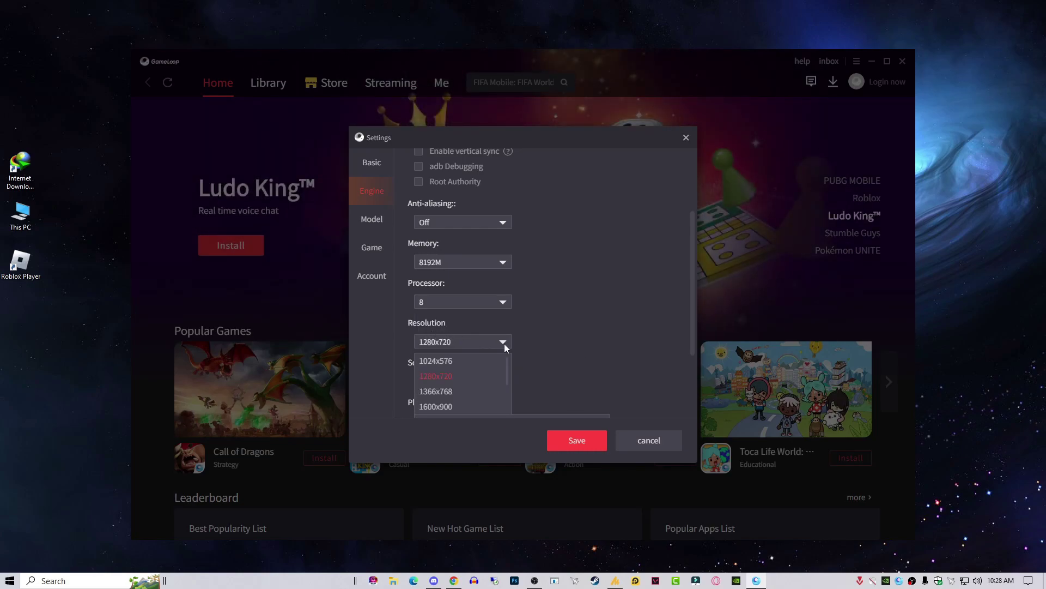
scroll(483, 366, "down", 2)
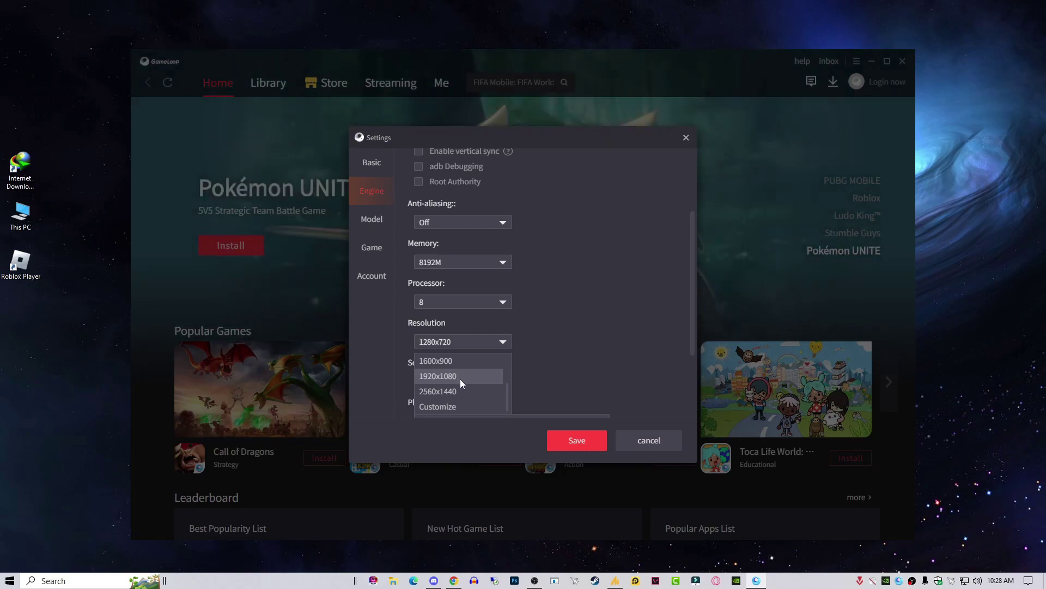
scroll(466, 379, "up", 2)
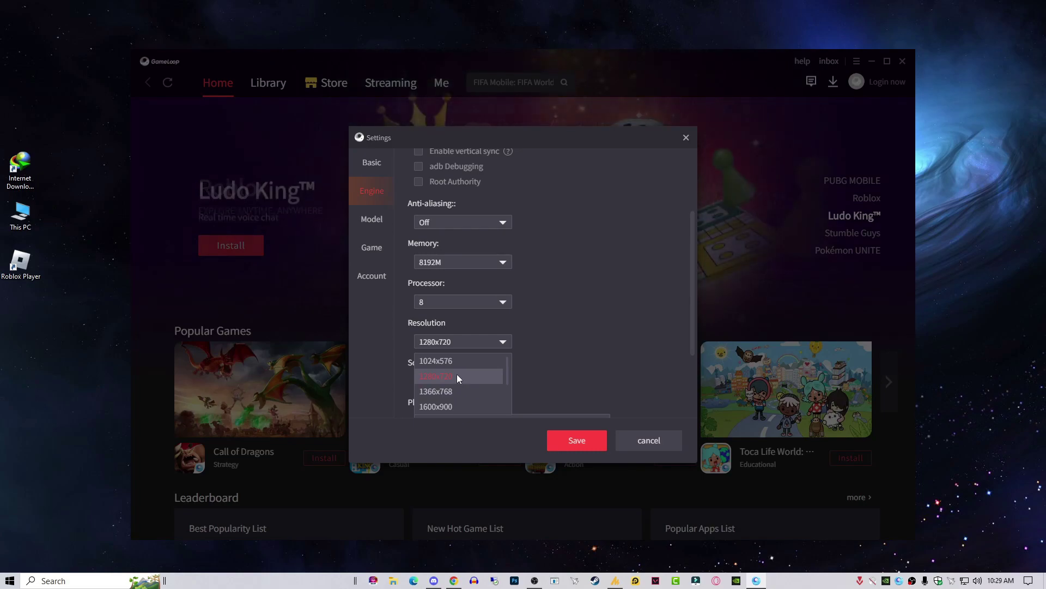
left_click(456, 377)
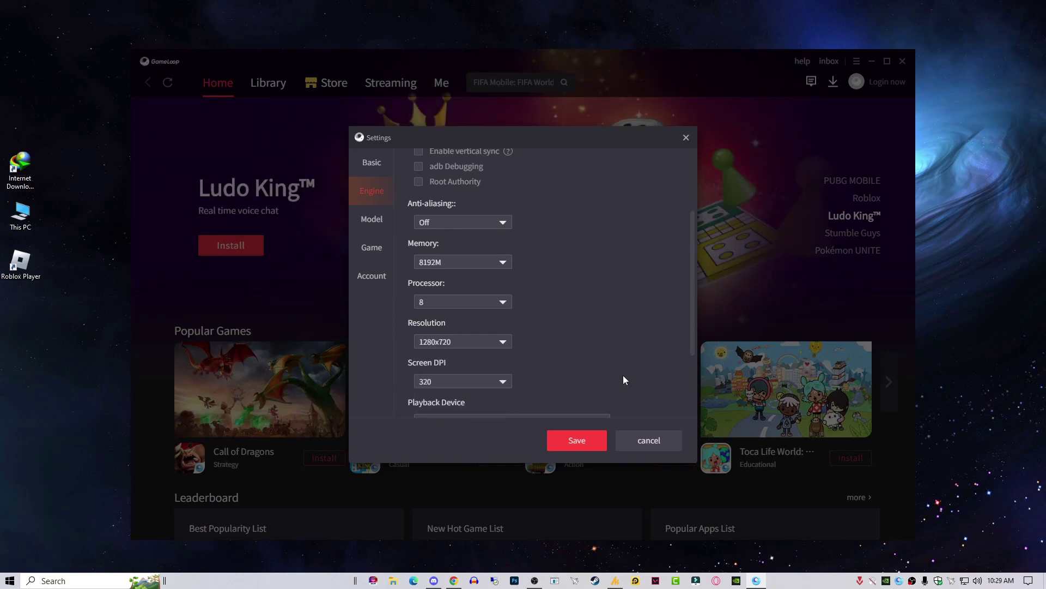
- Set Screen DPI to 240 and keep WaveOut as the audio channel
scroll(588, 365, "down", 1)
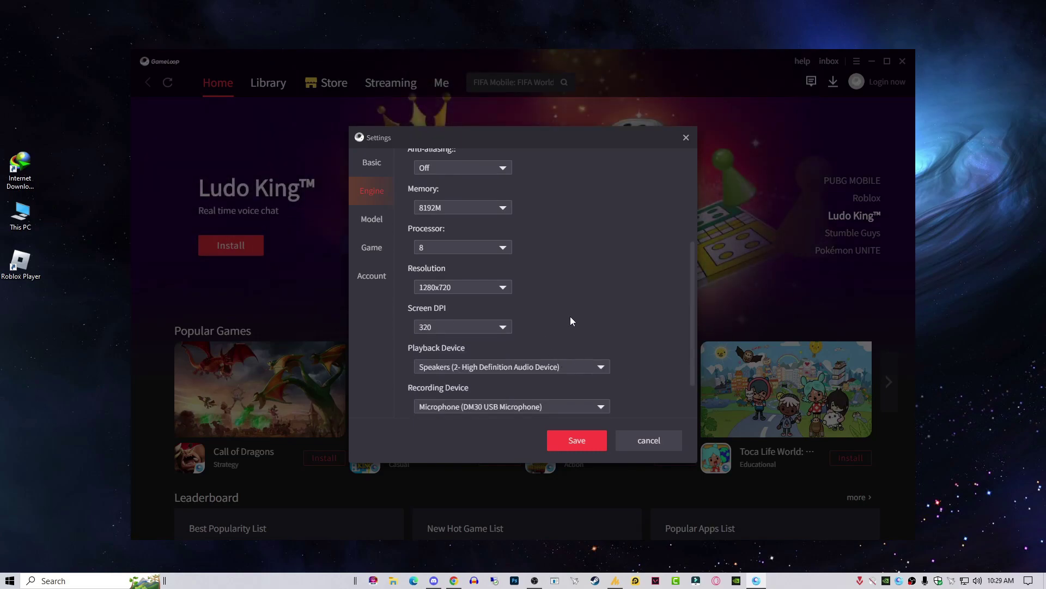
scroll(646, 341, "down", 1)
left_click(482, 275)
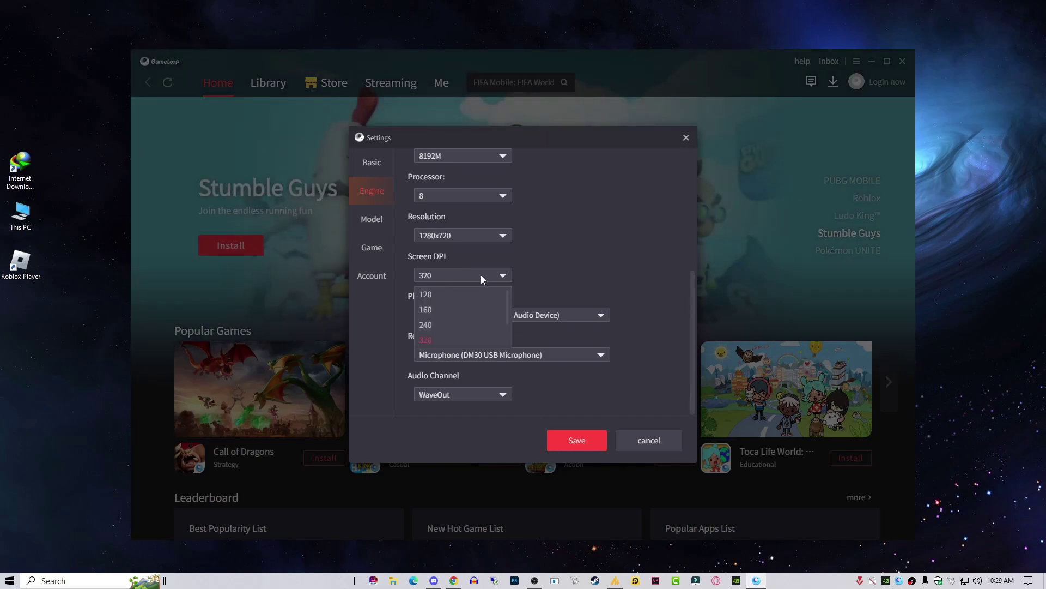
left_click(463, 325)
left_click(551, 315)
left_click(464, 394)
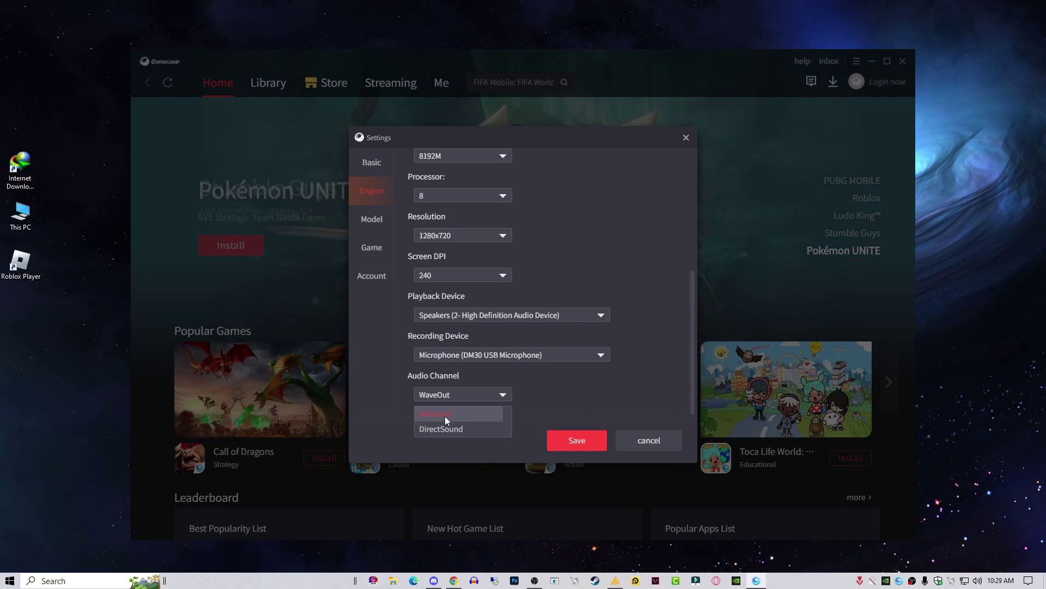
left_click(445, 414)
- Save the engine settings, then open PUBG's in-game Graphics & Audio settings from the lobby
left_click(590, 439)
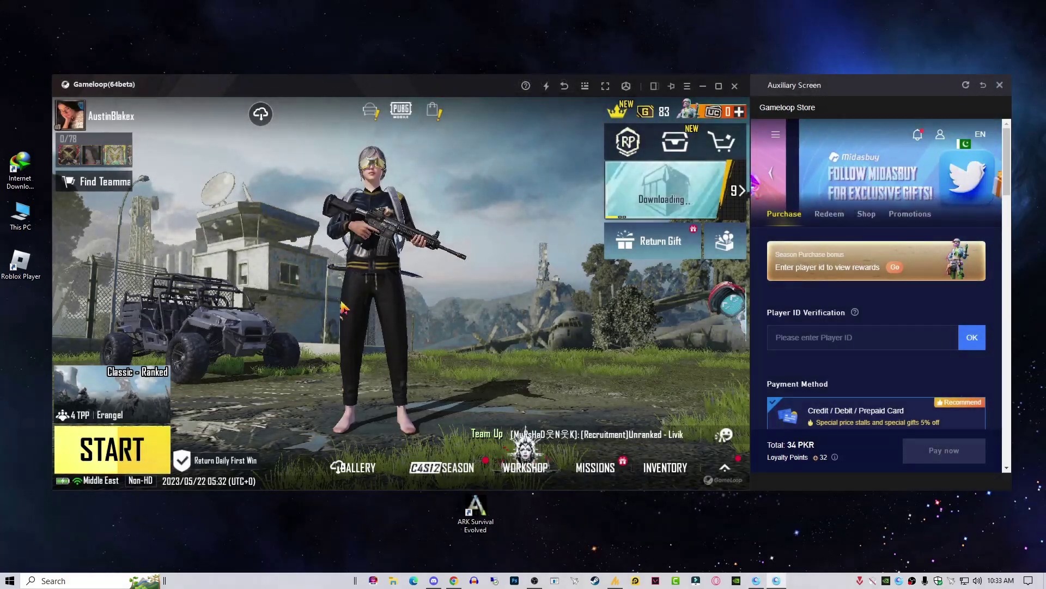
left_click_drag(453, 266, 363, 303)
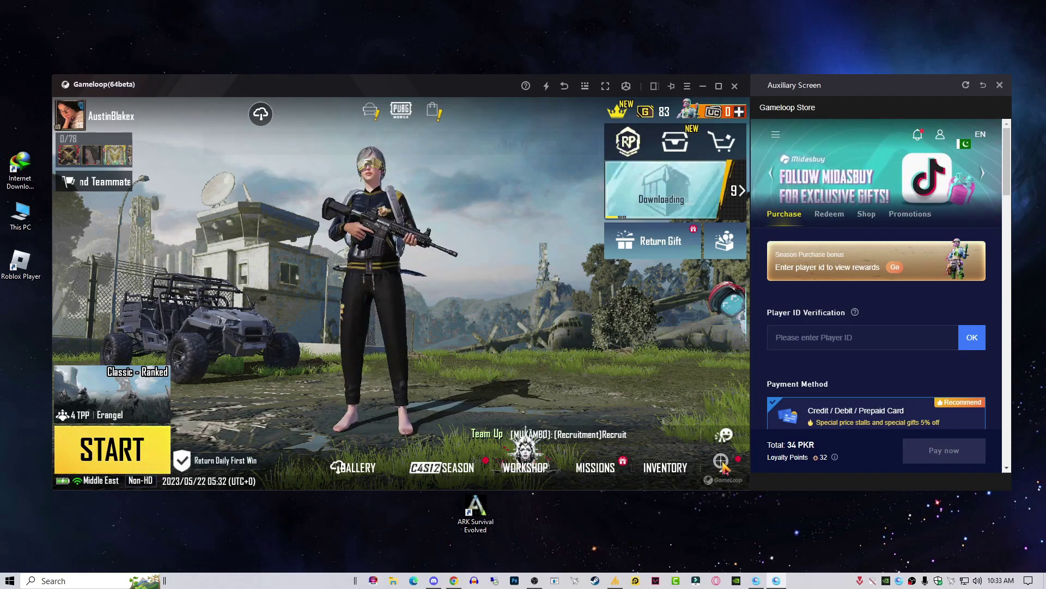
left_click(725, 467)
left_click(661, 156)
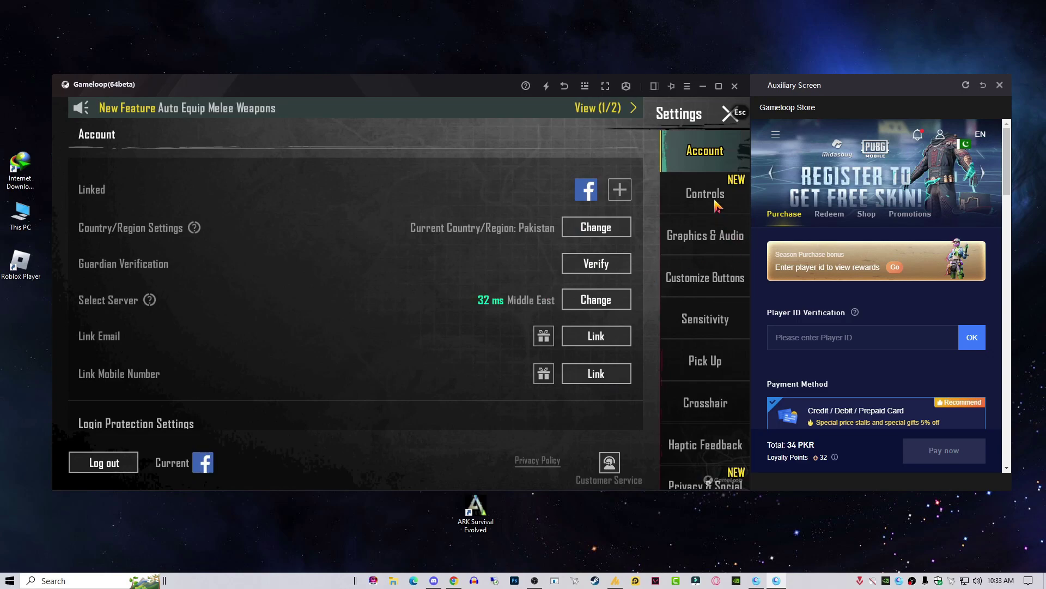
scroll(719, 444, "down", 2)
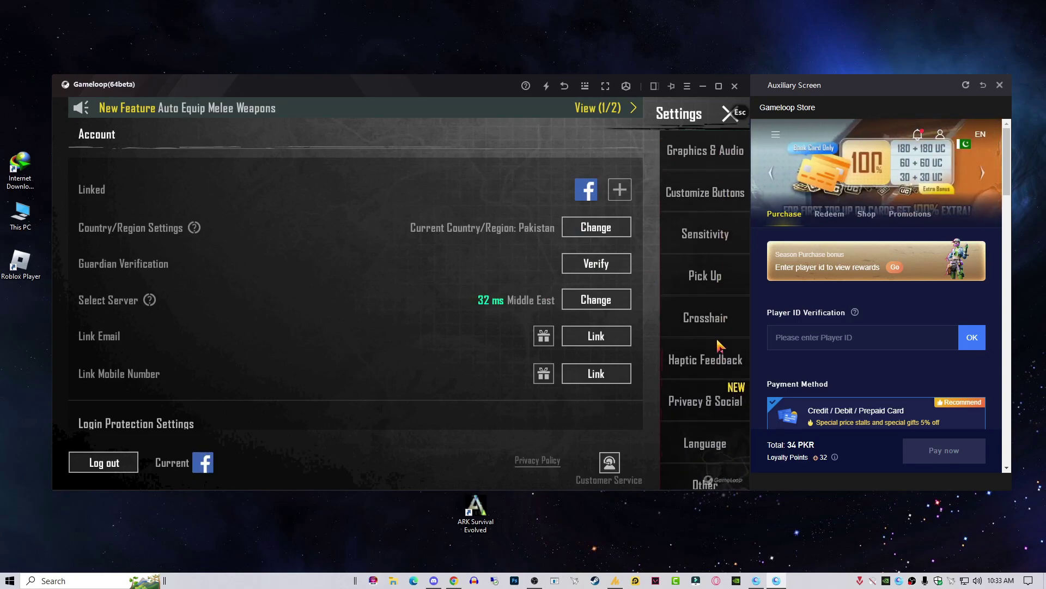
scroll(718, 346, "up", 2)
left_click(708, 248)
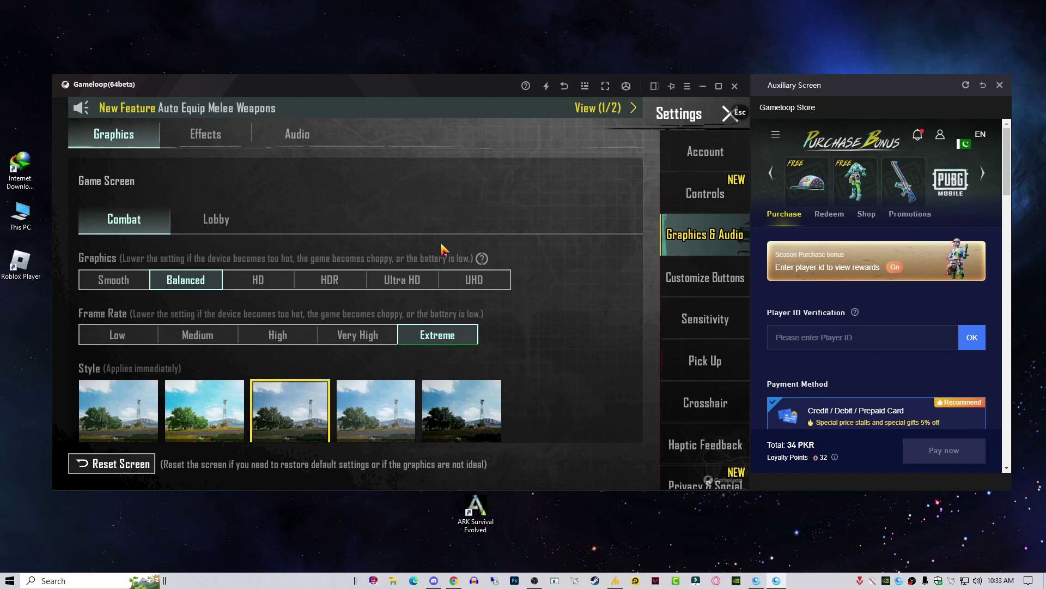
- Set Graphics to Balanced with Frame Rate on Extreme and apply with OK
left_click(188, 283)
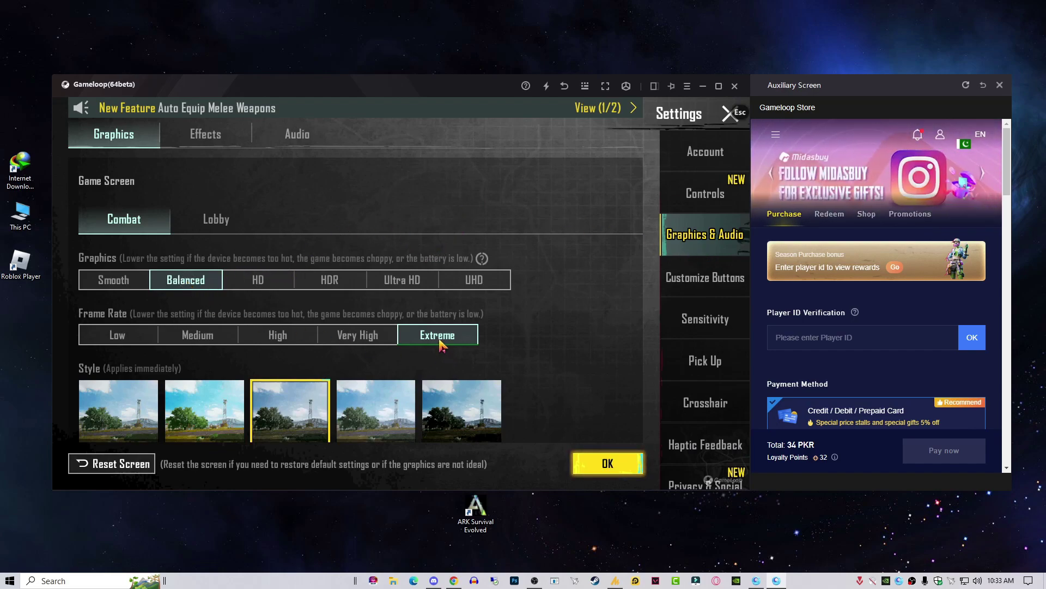
left_click(606, 460)
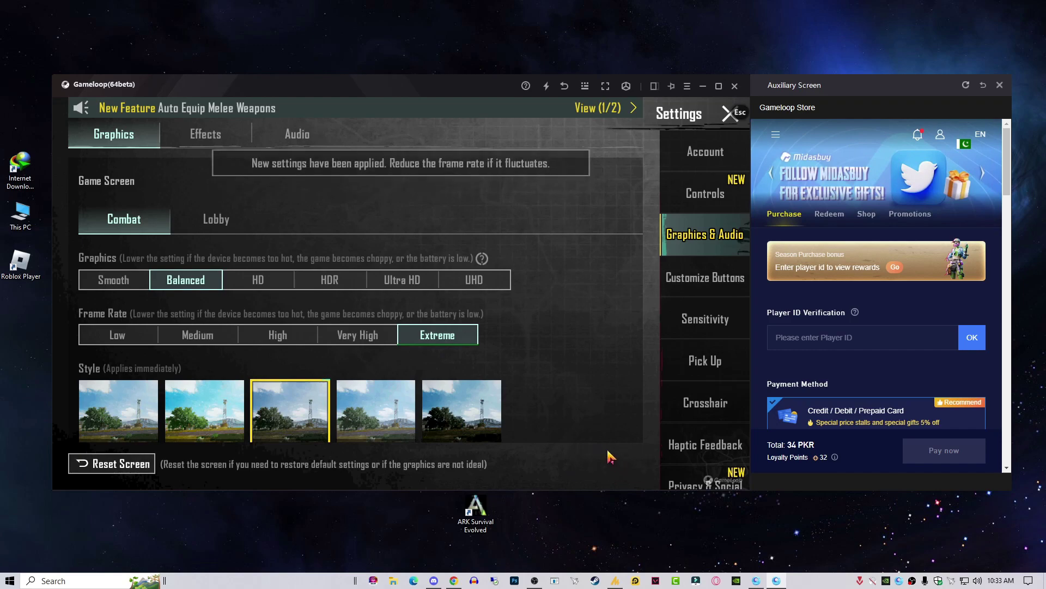
scroll(567, 414, "down", 1)
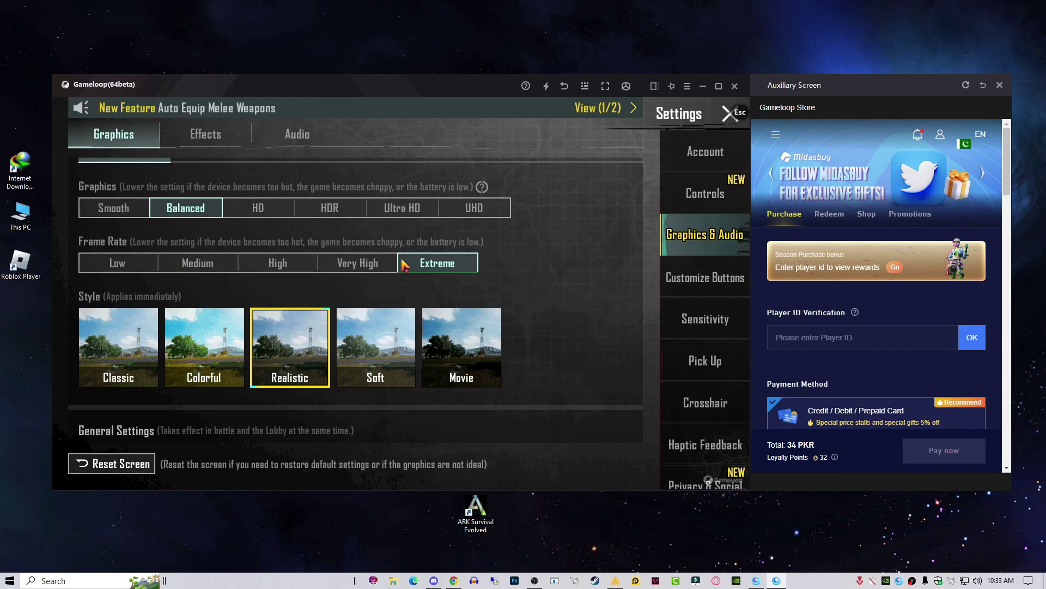
- Disable Shadows and apply the change
scroll(452, 277, "down", 1)
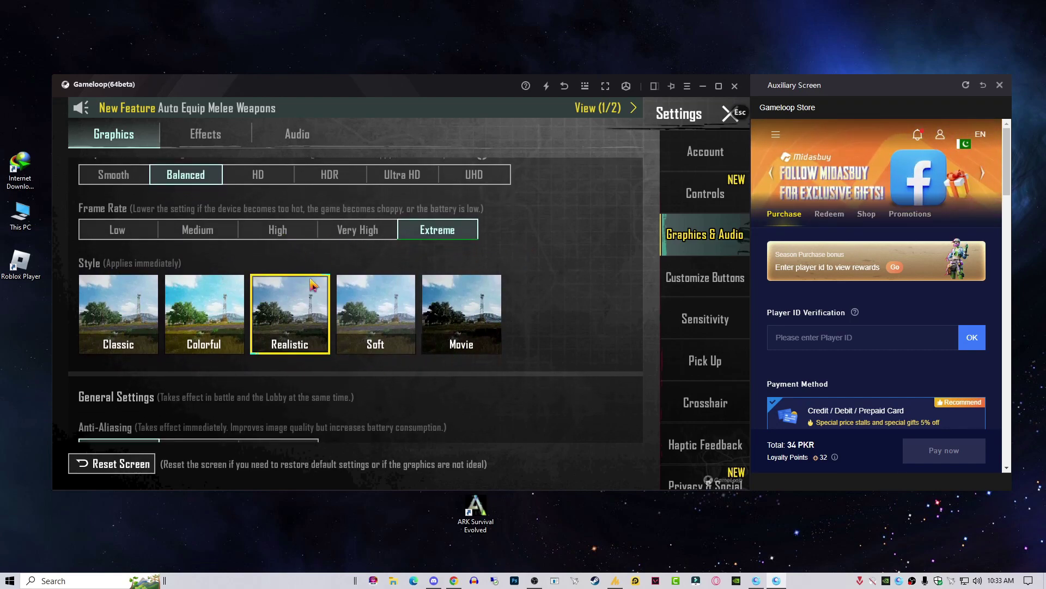
scroll(355, 376, "down", 1)
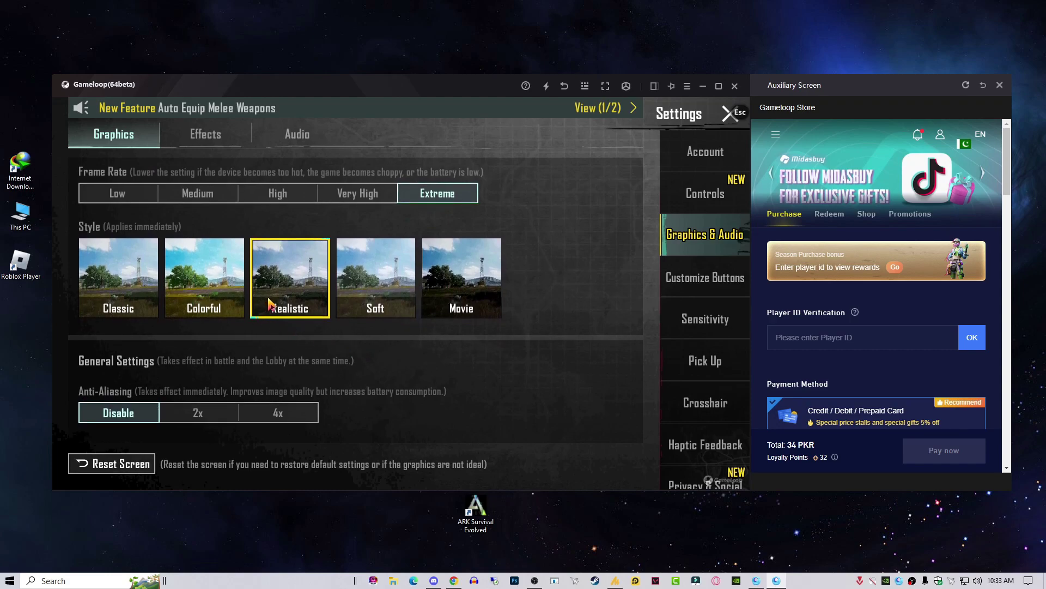
scroll(327, 333, "down", 2)
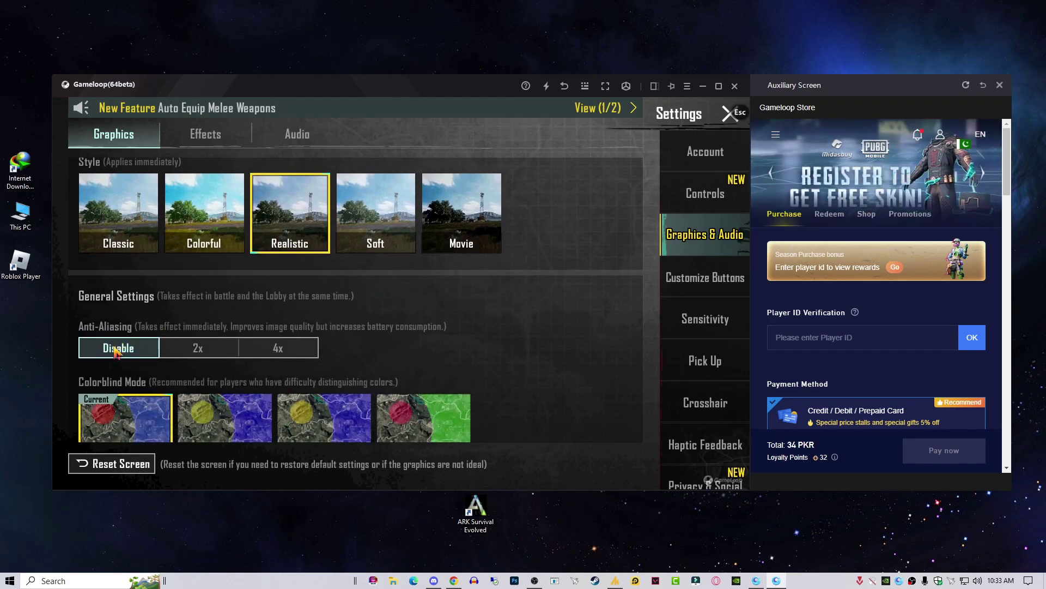
scroll(269, 236, "down", 4)
scroll(265, 416, "down", 2)
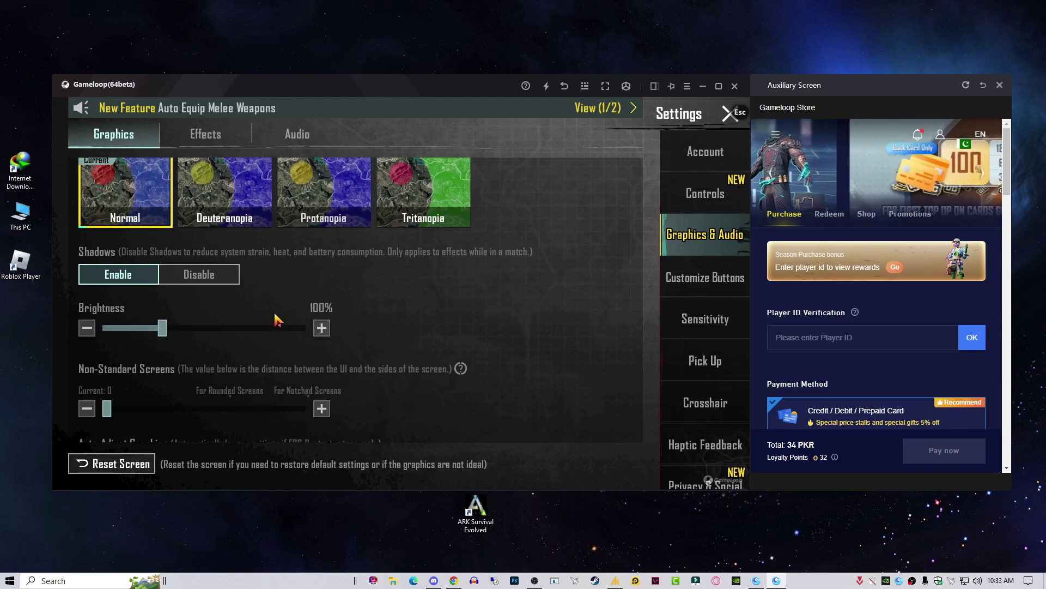
left_click(199, 276)
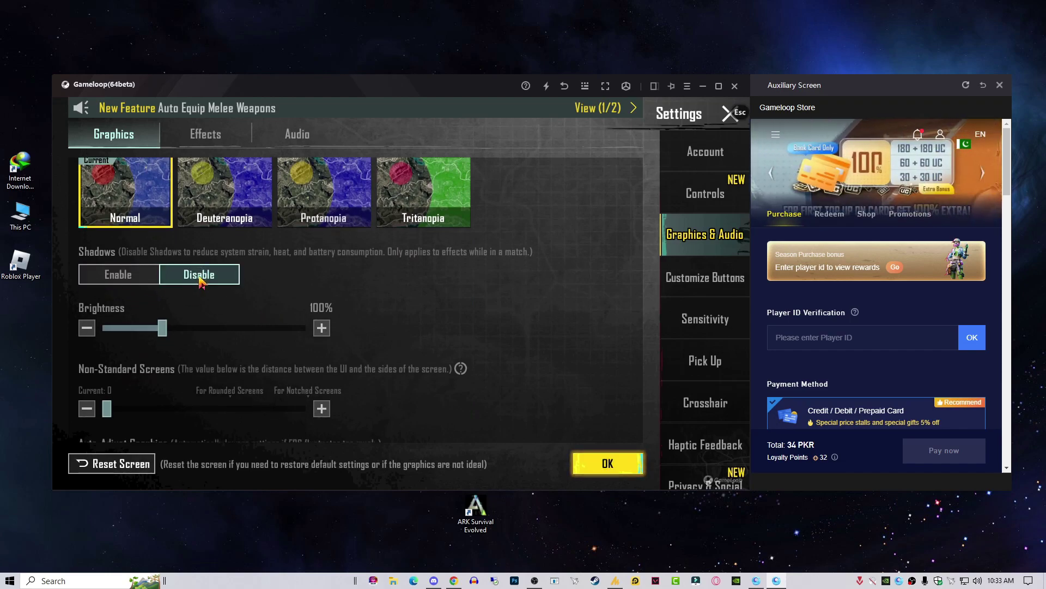
left_click(604, 461)
- Disable Auto-Adjust Graphics and apply the change
scroll(448, 419, "down", 1)
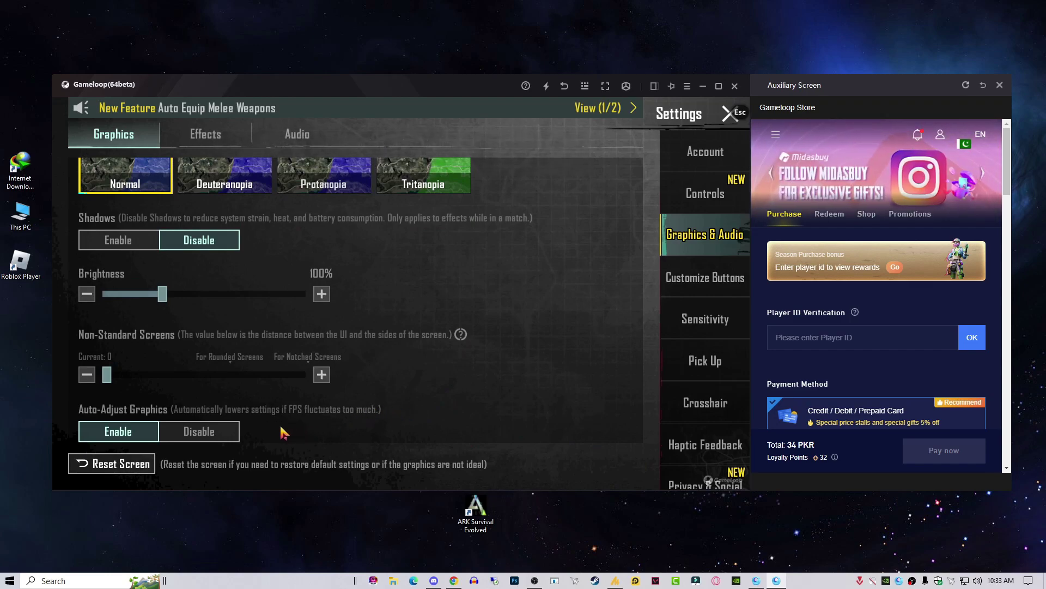
left_click(205, 433)
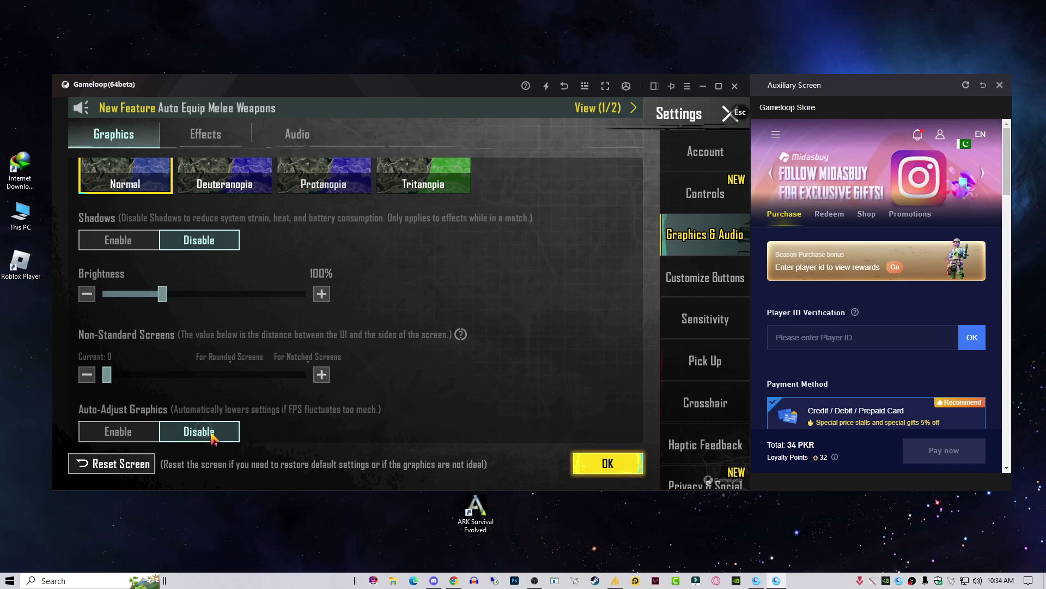
left_click(566, 464)
scroll(406, 278, "down", 1)
scroll(406, 278, "up", 1)
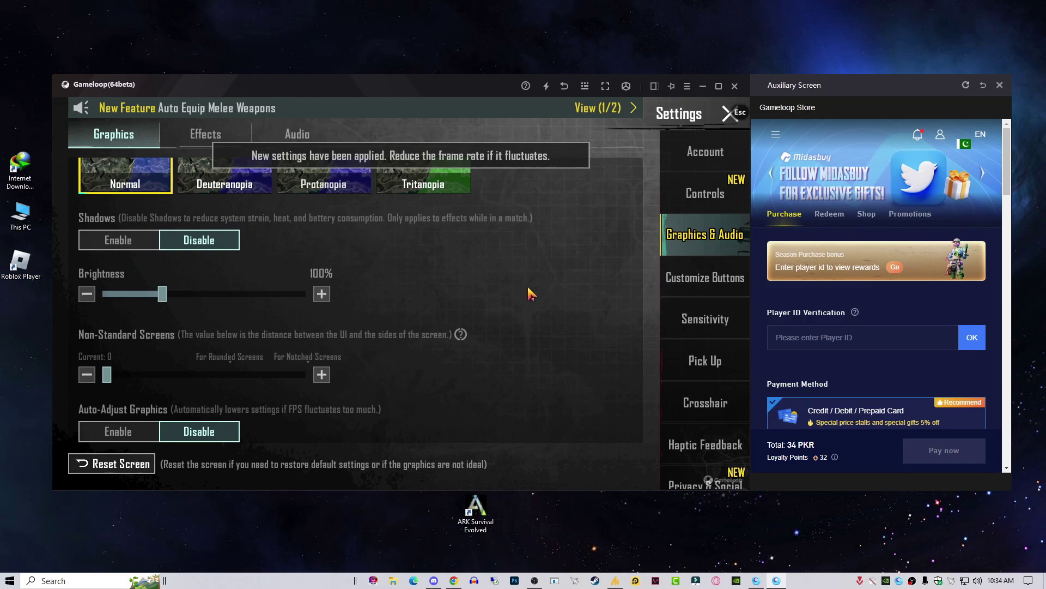
- Close PUBG's Settings and the lobby side menu to show the Classic Ranked Erangel lobby
left_click(730, 114)
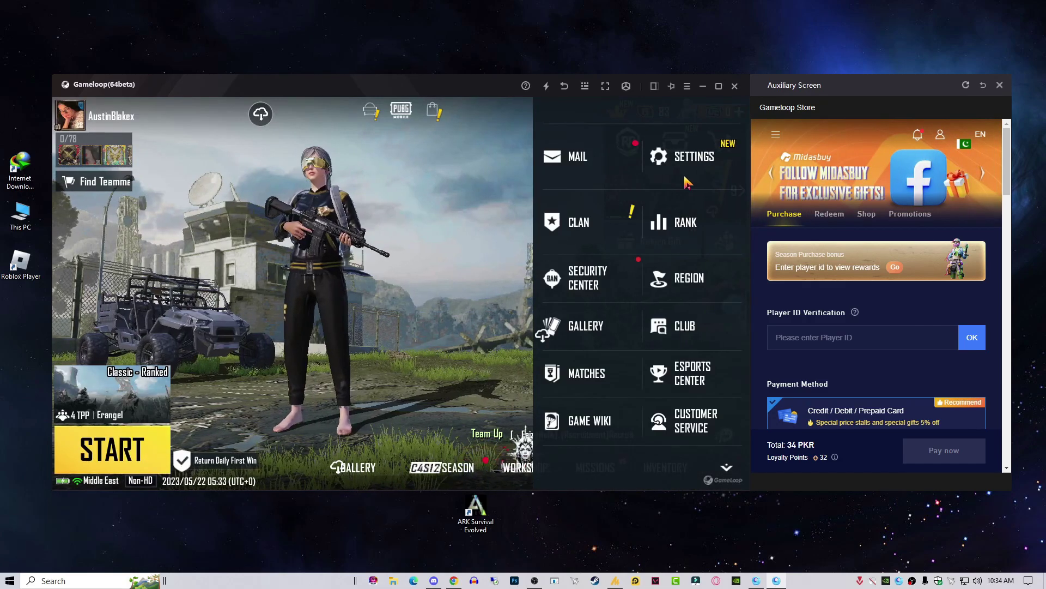
left_click(484, 321)
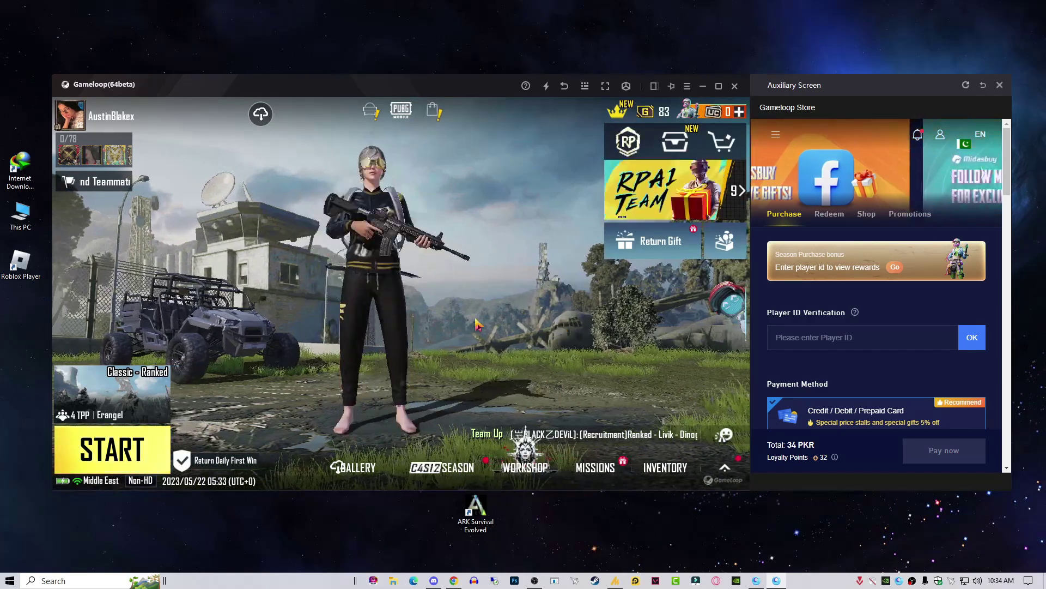